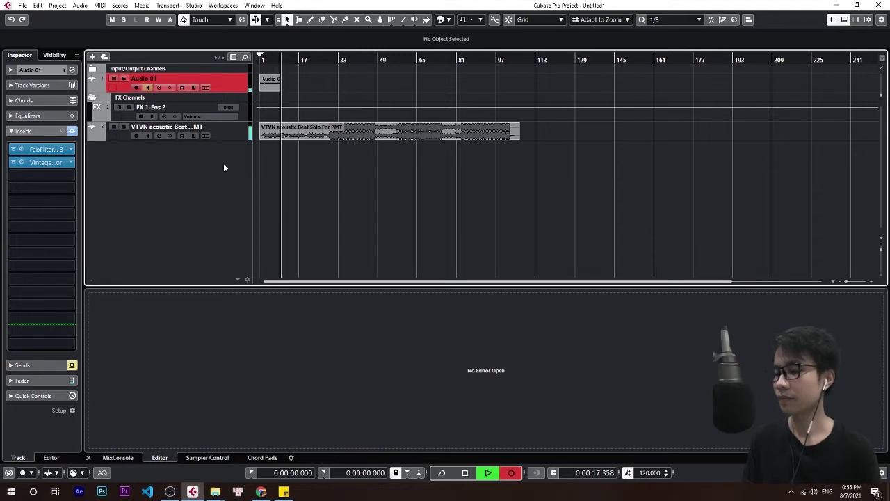
# Activate the sends on Audio 01 during the vocal take, stop the recording and select the recorded clip.
pyautogui.click(71, 365)
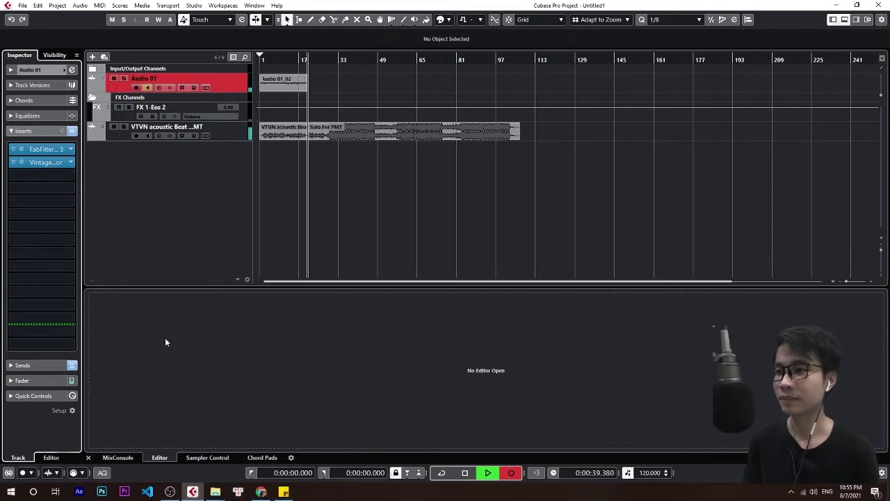
pyautogui.press('space')
pyautogui.click(282, 86)
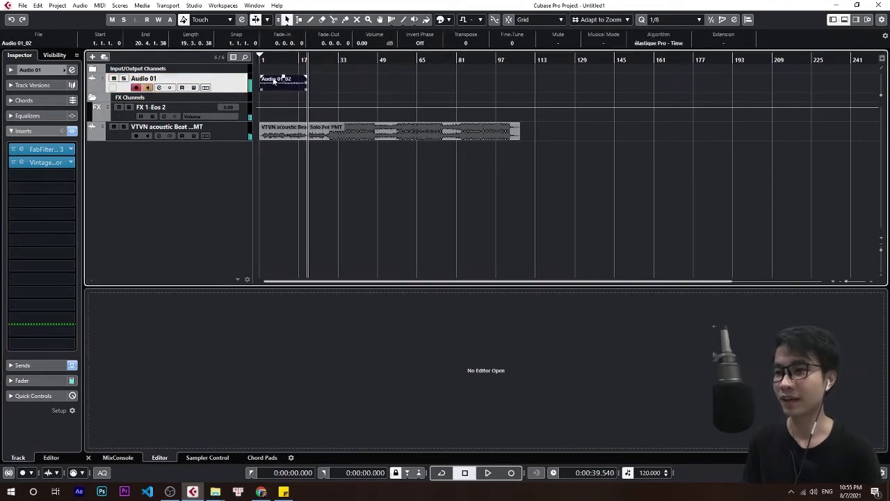
# Find Melodyne among the plug-ins and load it in the third insert slot of Audio 01.
pyautogui.click(56, 176)
pyautogui.write('melo')
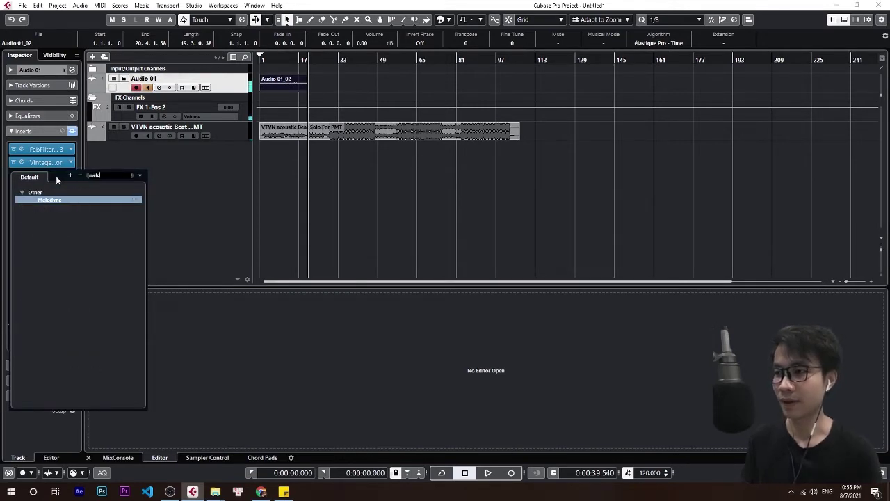
pyautogui.click(59, 201)
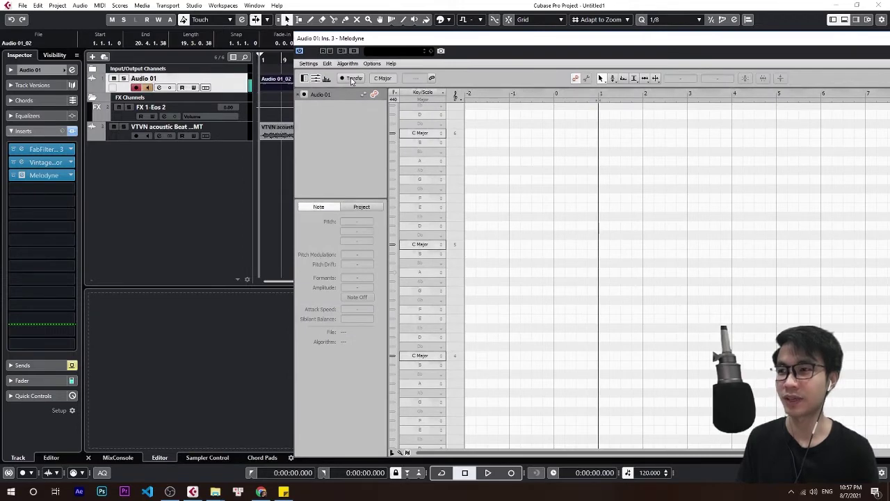
# Turn off monitoring on Audio 01, transfer the recorded vocal into Melodyne during playback, and turn monitoring back on.
pyautogui.click(352, 79)
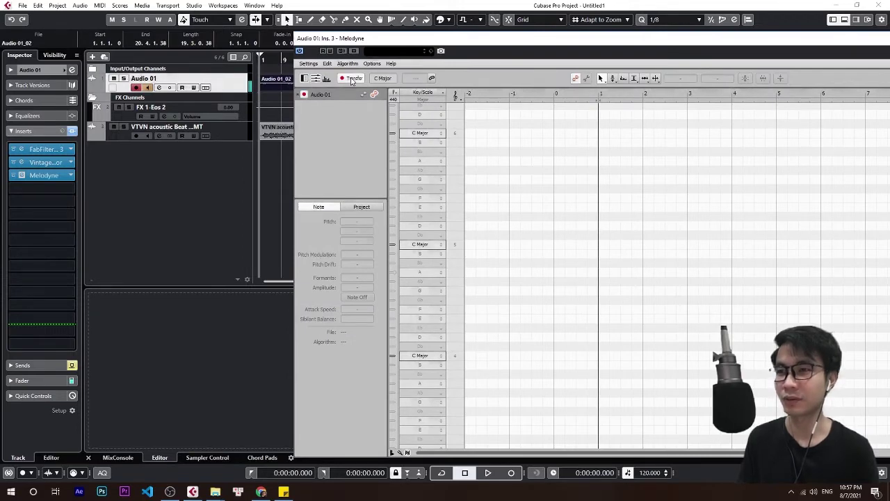
pyautogui.click(149, 89)
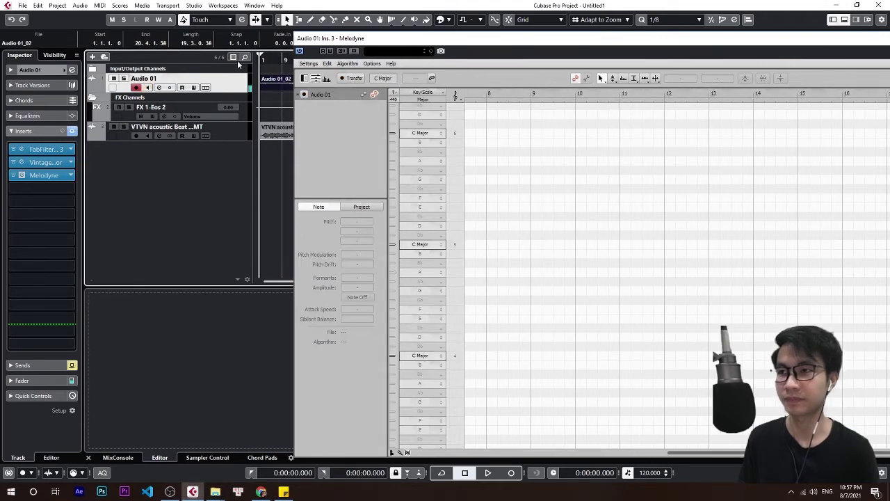
pyautogui.press('space')
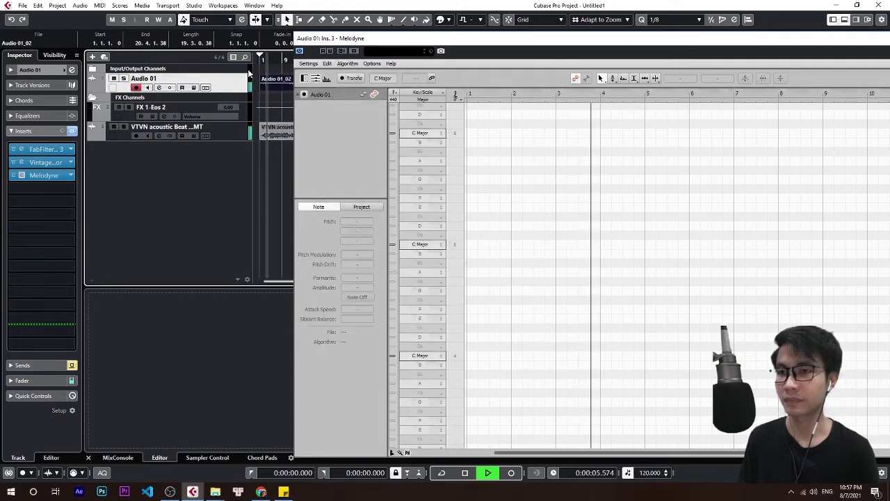
pyautogui.click(353, 78)
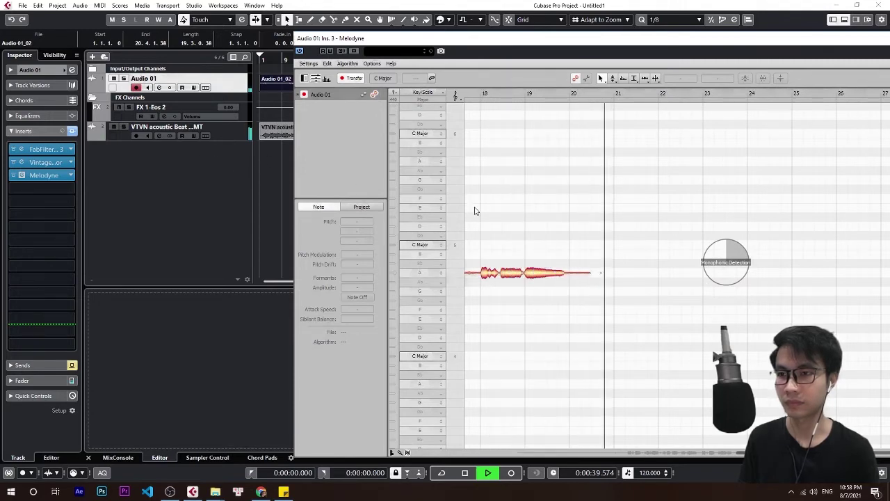
pyautogui.press('space')
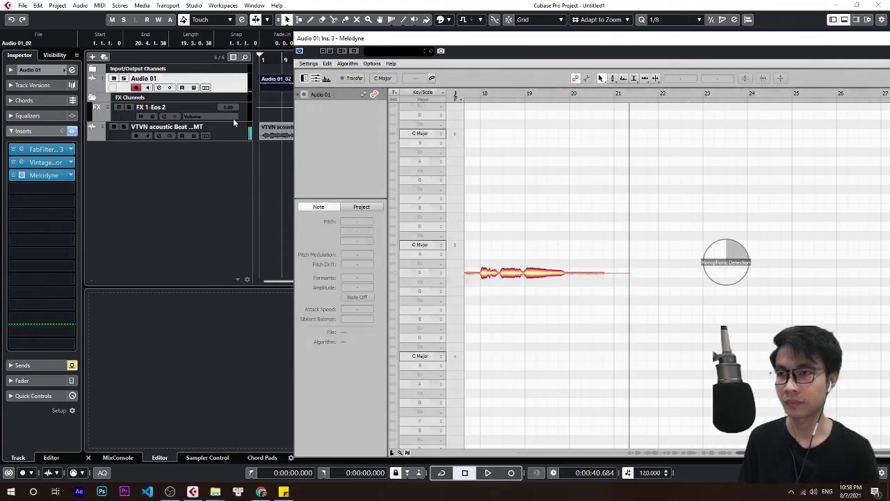
pyautogui.click(188, 89)
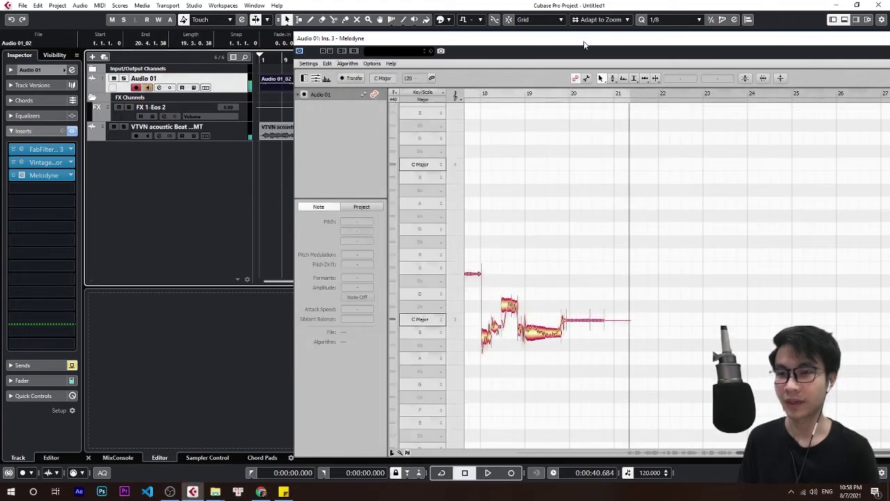
# Set the scale in Melodyne's pitch ruler to C Major.
pyautogui.moveTo(612, 38); pyautogui.dragTo(463, 15)
pyautogui.moveTo(667, 430); pyautogui.dragTo(478, 430)
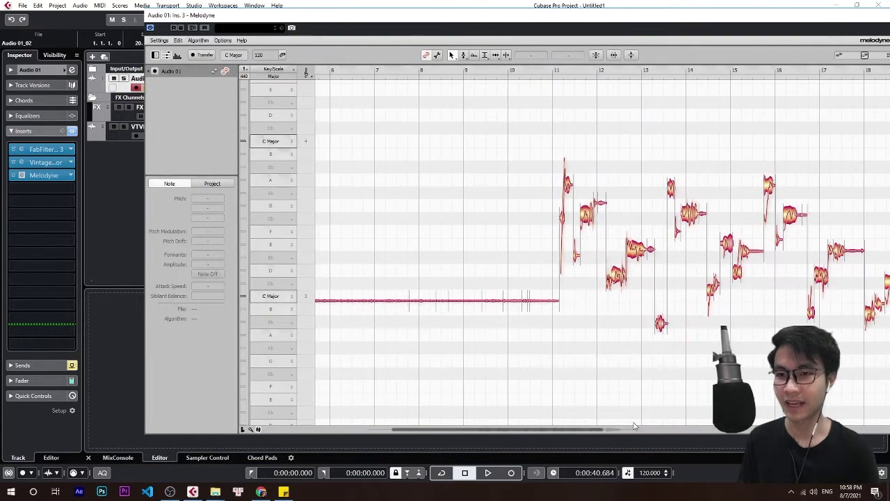
pyautogui.moveTo(595, 429)
pyautogui.mouseDown()
pyautogui.moveTo(514, 429)
pyautogui.moveTo(603, 430)
pyautogui.mouseUp()
pyautogui.scroll(3, 613, 279)
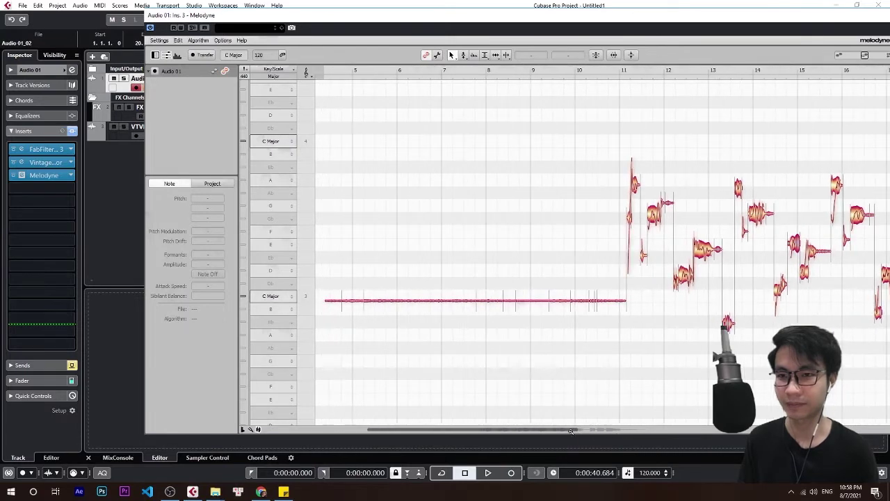
pyautogui.scroll(-2, 274, 173)
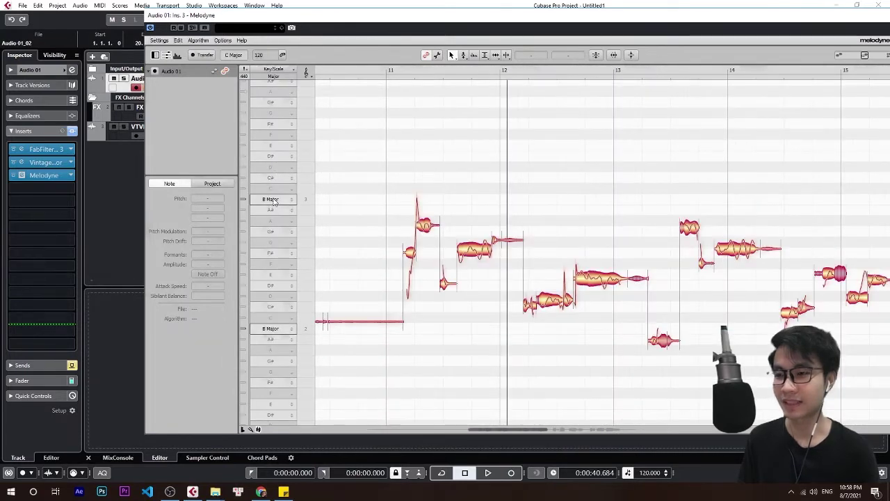
pyautogui.click(275, 201)
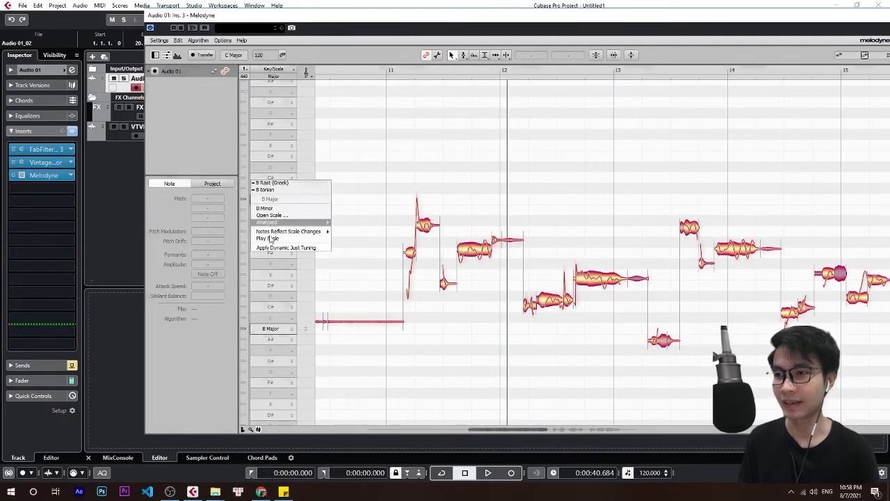
pyautogui.click(276, 135)
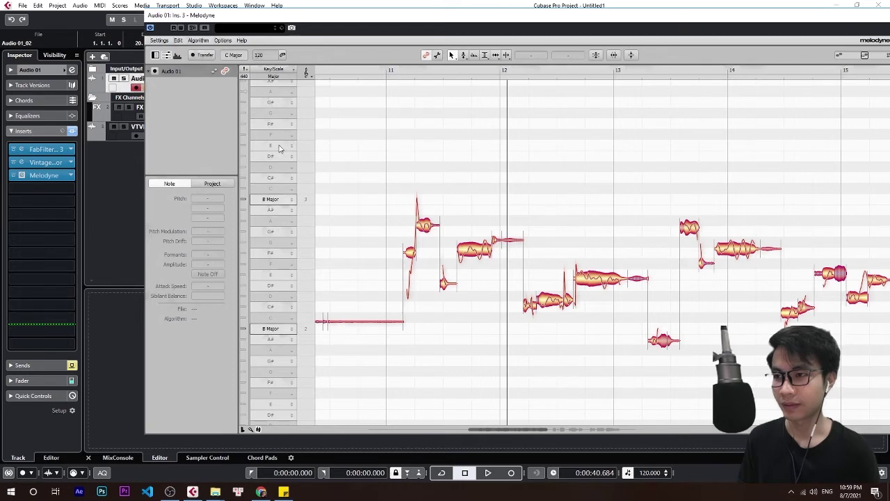
pyautogui.click(276, 197)
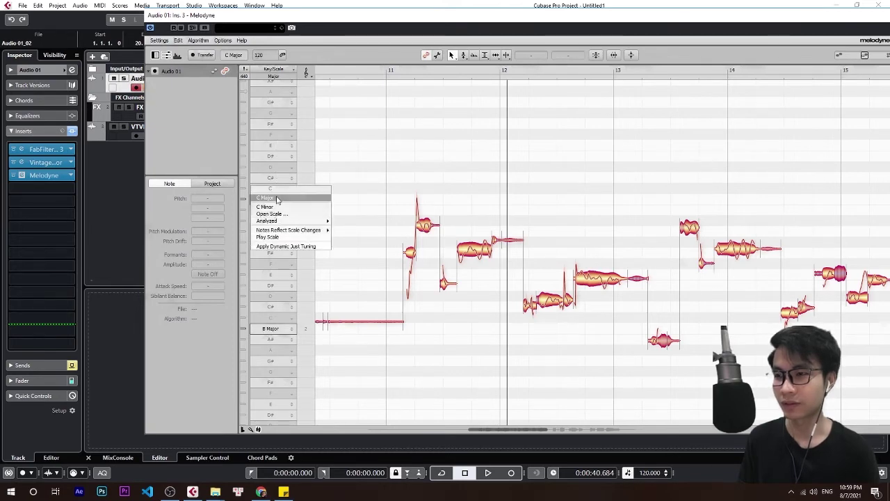
pyautogui.click(277, 198)
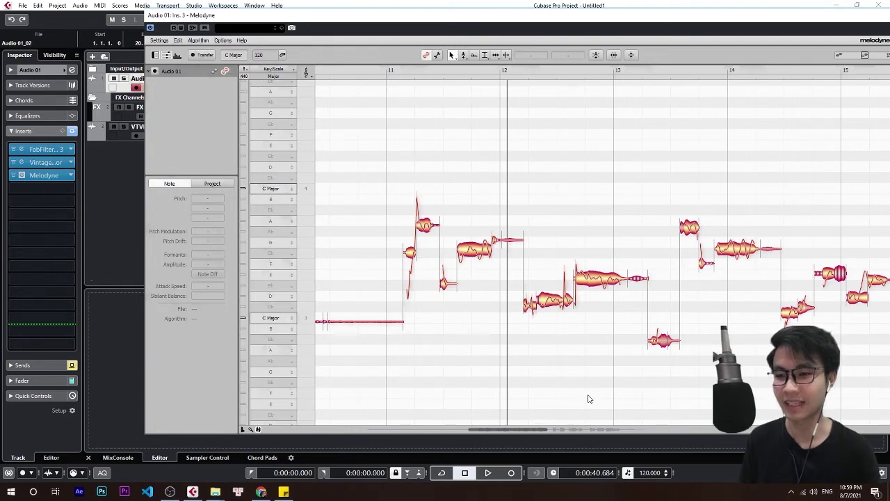
# Try raising the first sung note after bar 11 to G3 −7 ct, return it to G3 −93 ct, and compare both by playback.
pyautogui.moveTo(545, 430); pyautogui.dragTo(508, 431)
pyautogui.click(488, 255)
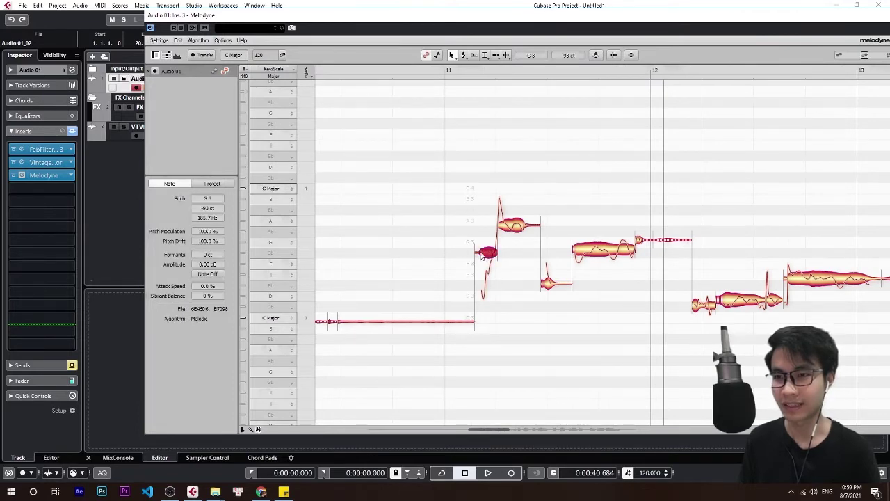
pyautogui.moveTo(488, 254); pyautogui.dragTo(492, 238)
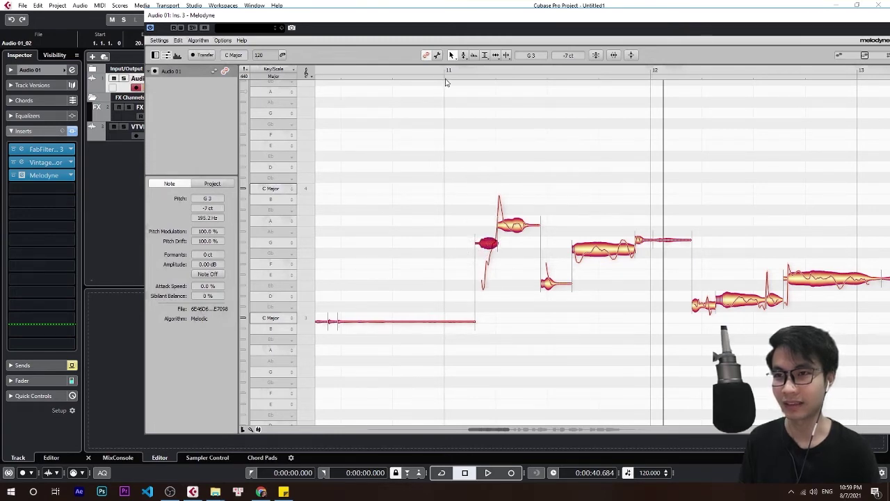
pyautogui.click(425, 73)
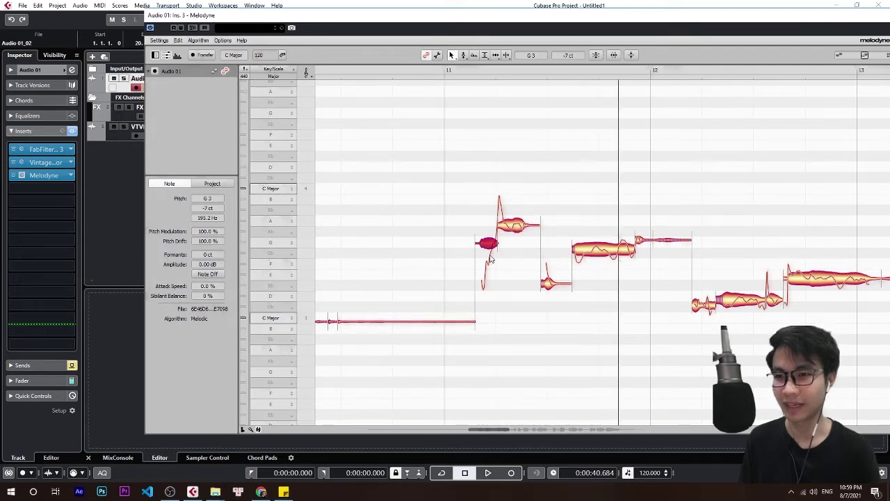
pyautogui.moveTo(490, 252); pyautogui.dragTo(491, 260)
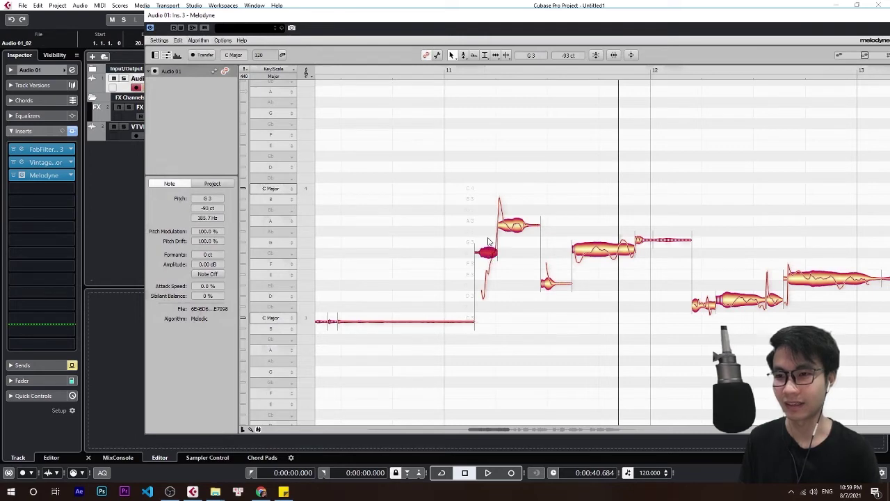
pyautogui.click(441, 73)
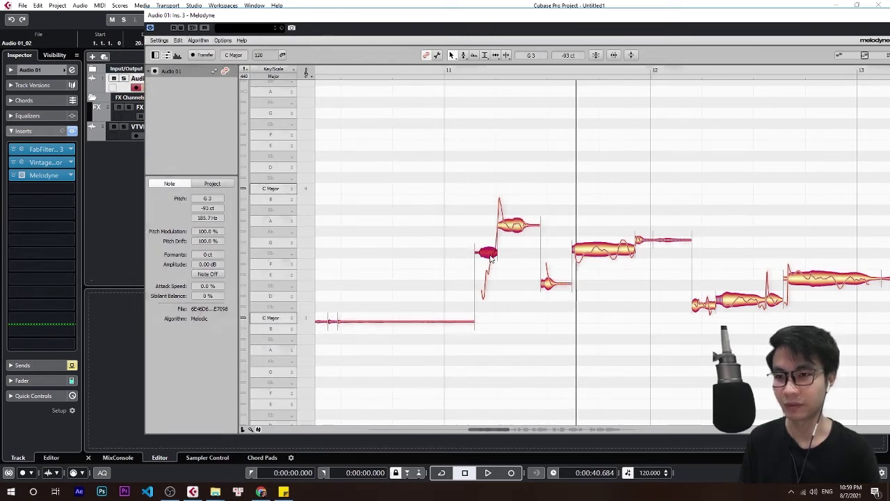
# Tune the first three sung notes after bar 11 to G3 −3 ct, A3 +1 ct and E3 −4 ct, auditioning the phrase.
pyautogui.moveTo(491, 259); pyautogui.dragTo(491, 245)
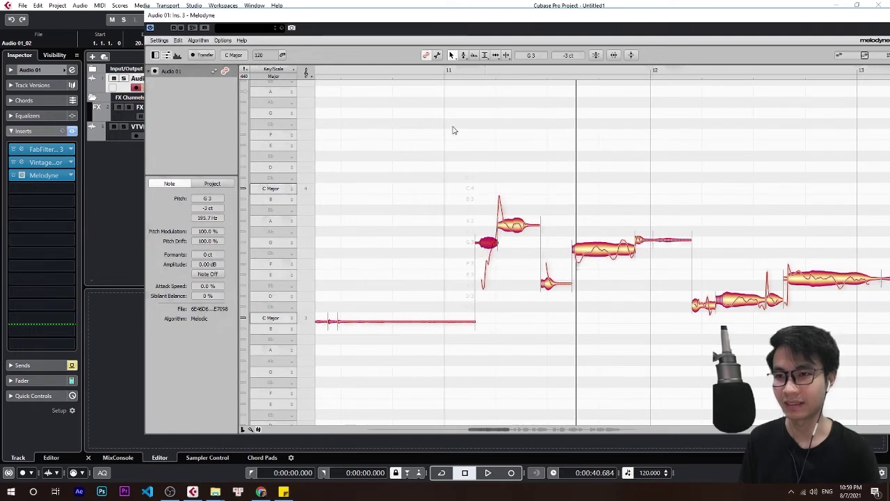
pyautogui.click(445, 74)
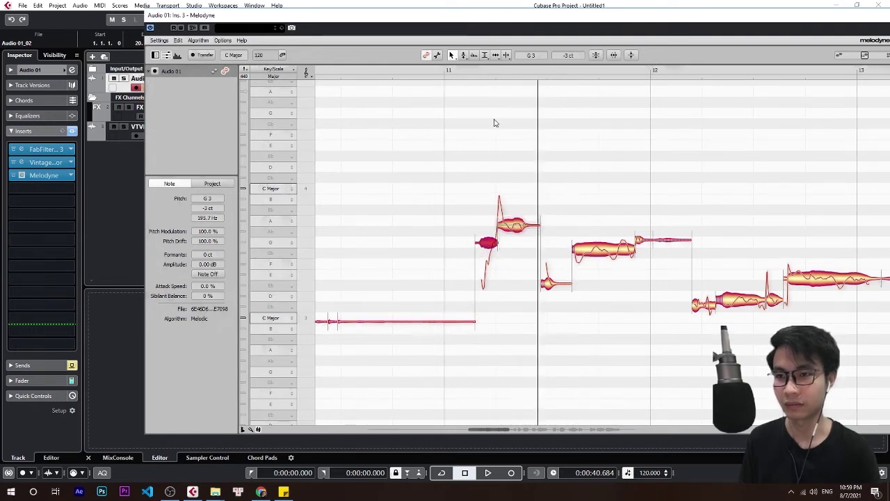
pyautogui.click(515, 221)
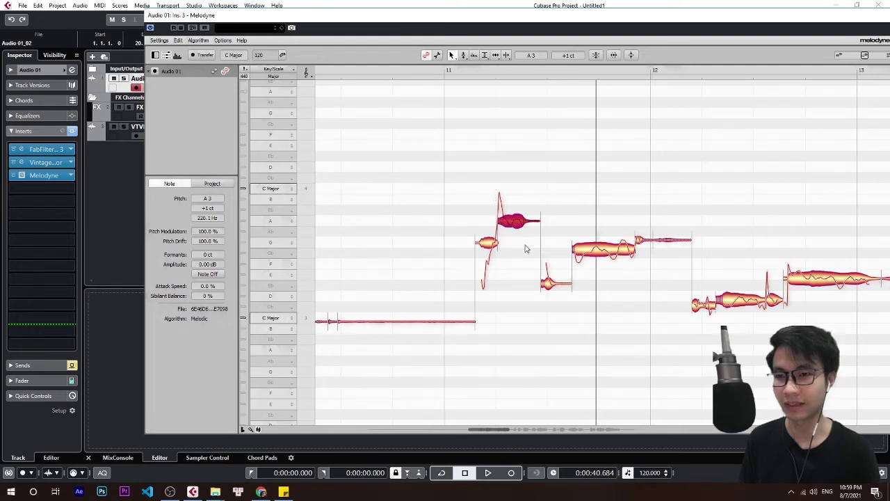
pyautogui.moveTo(549, 286); pyautogui.dragTo(544, 273)
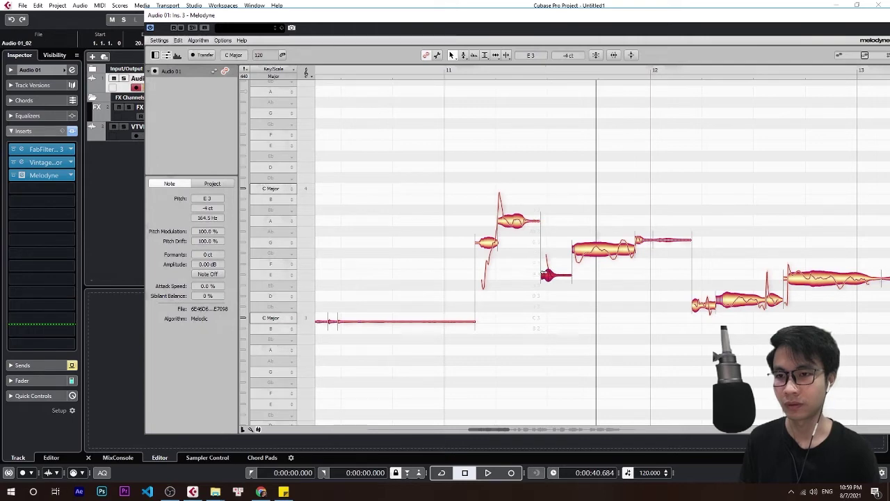
pyautogui.click(513, 72)
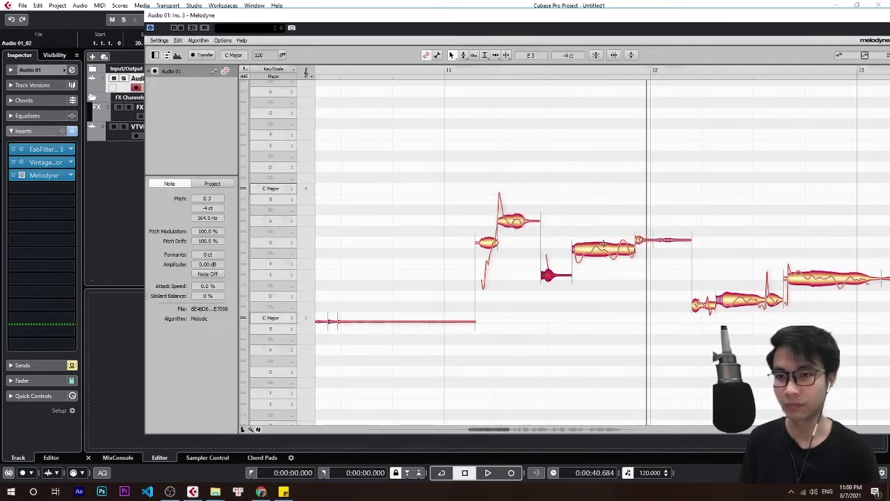
# Adjust the pitch of the sustained note just before bar 12 to G3 −37 ct and audition the phrase.
pyautogui.moveTo(603, 244); pyautogui.dragTo(597, 256)
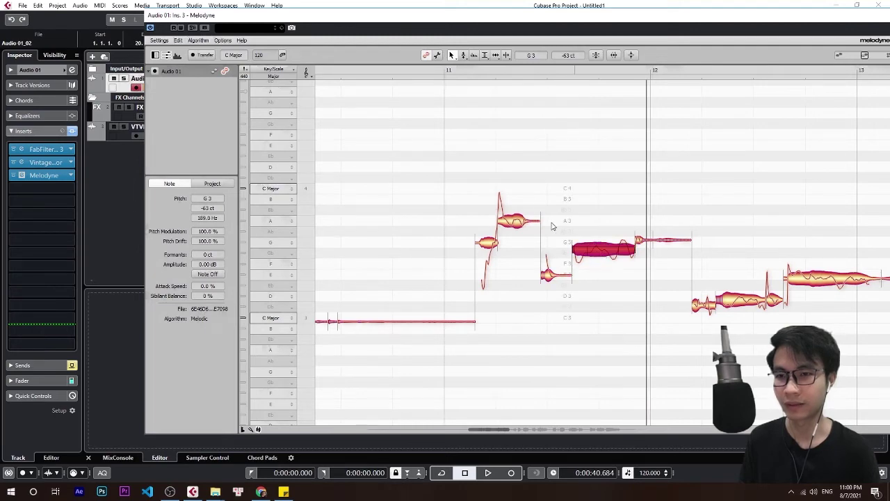
pyautogui.moveTo(600, 256); pyautogui.dragTo(600, 248)
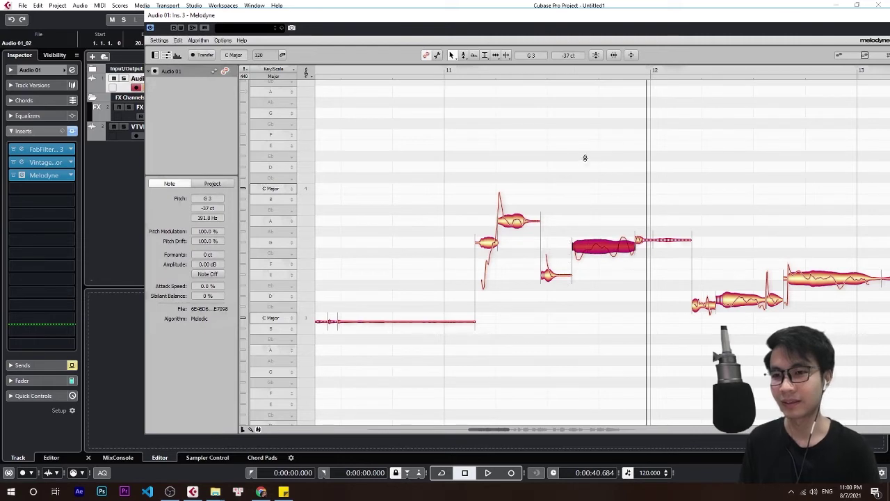
pyautogui.click(459, 71)
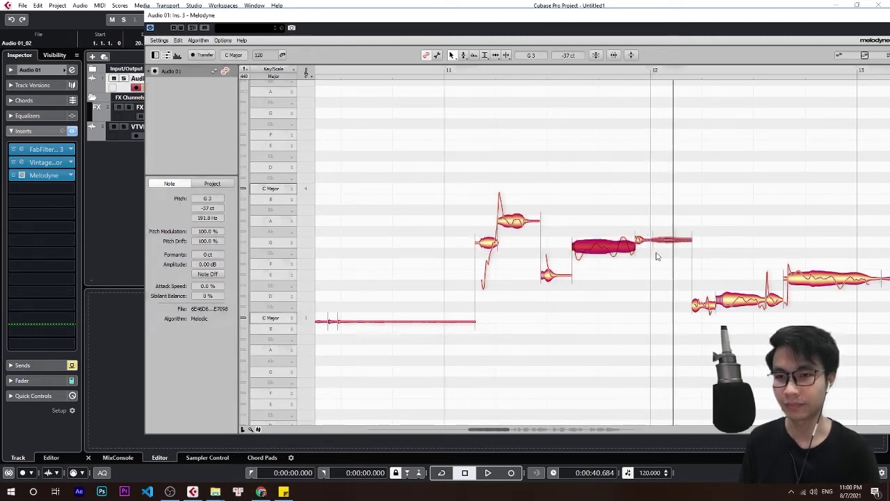
# Audition the phrase from bar 12 and raise the short note before the longer D3 note to D3 −49 ct.
pyautogui.click(738, 302)
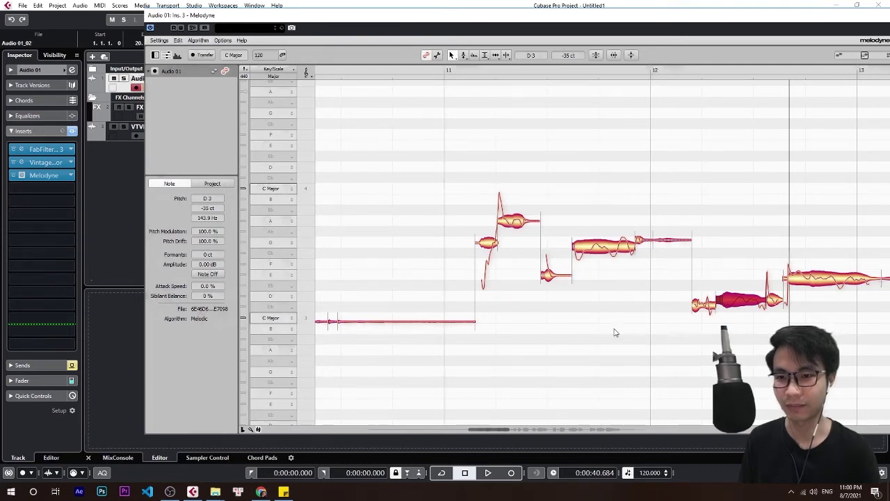
pyautogui.moveTo(499, 429); pyautogui.dragTo(524, 416)
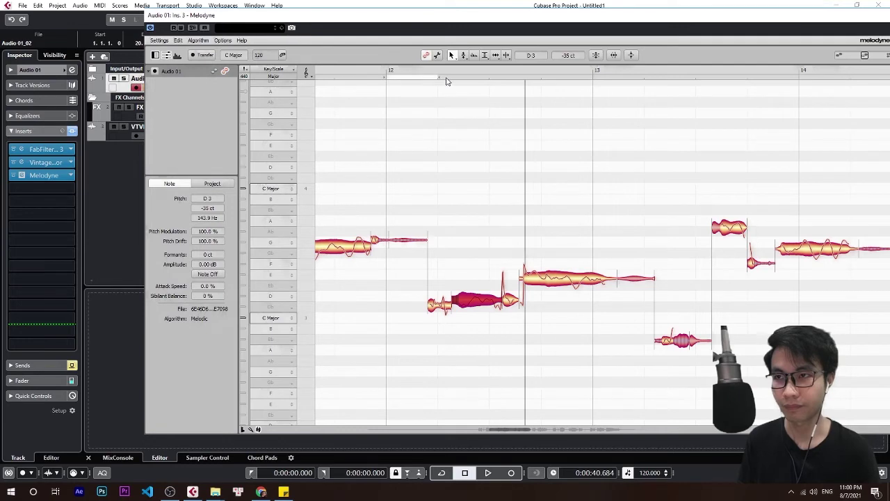
pyautogui.click(416, 70)
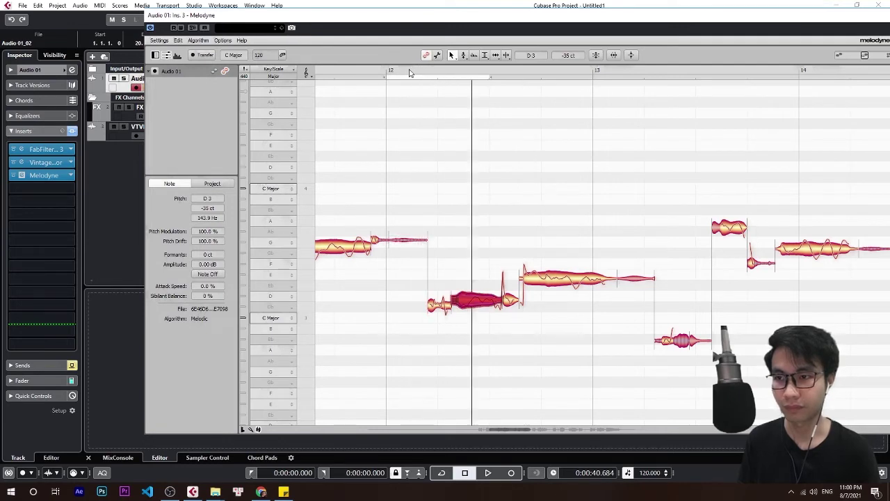
pyautogui.press('space')
pyautogui.moveTo(438, 311); pyautogui.dragTo(438, 313)
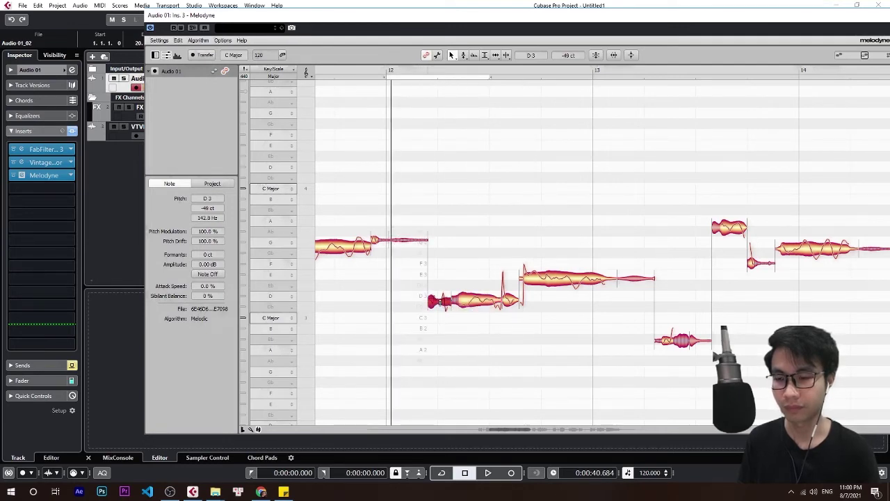
pyautogui.hotkey('ctrl', 'z')
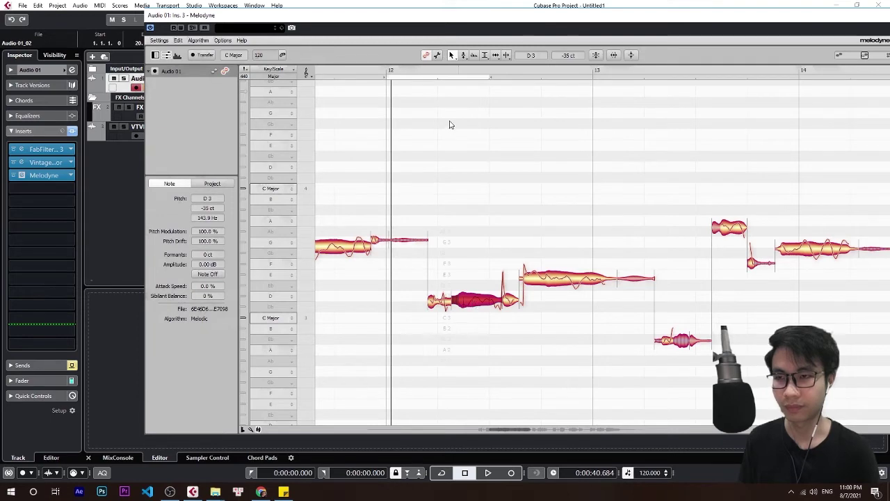
# Audition the phrase from bar 12 and set the sustained E3 note before bar 13 to 43% pitch modulation and E3 −15 ct.
pyautogui.click(421, 72)
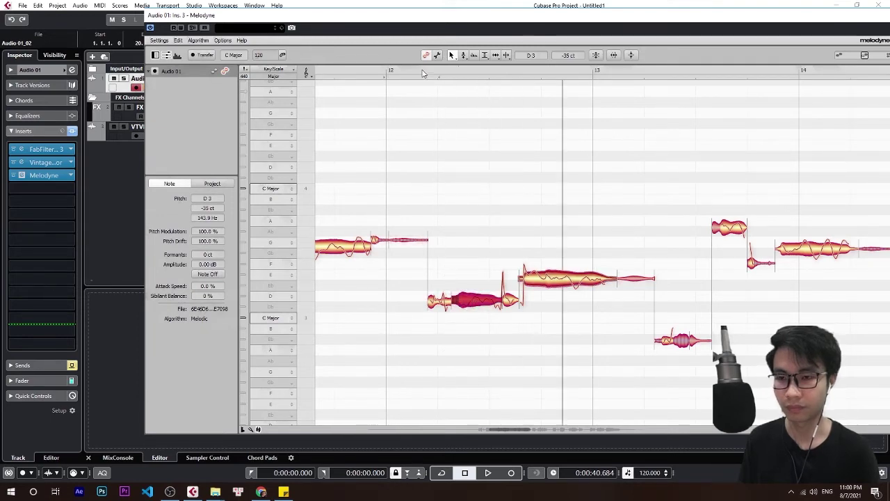
pyautogui.press('space')
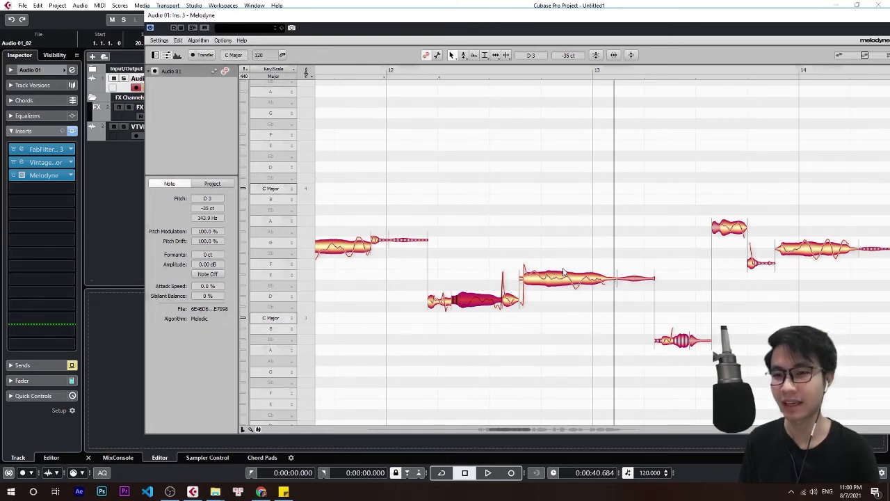
pyautogui.click(583, 281)
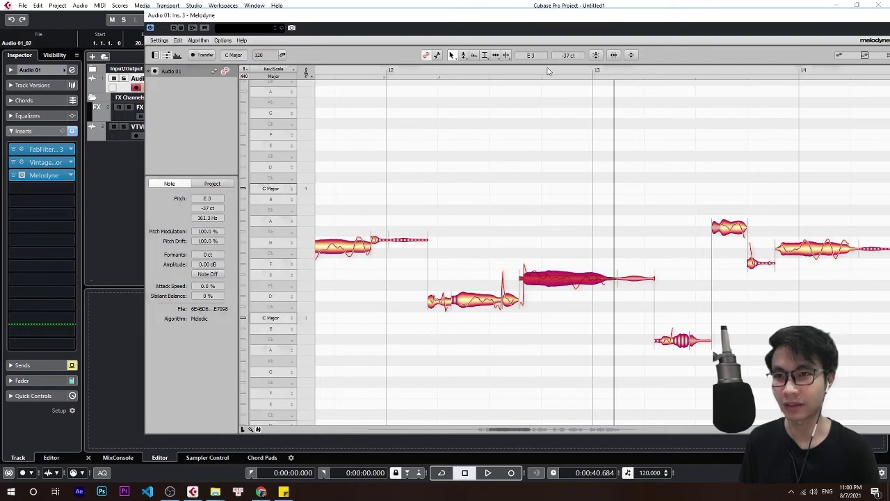
pyautogui.click(463, 55)
pyautogui.moveTo(571, 283); pyautogui.dragTo(572, 307)
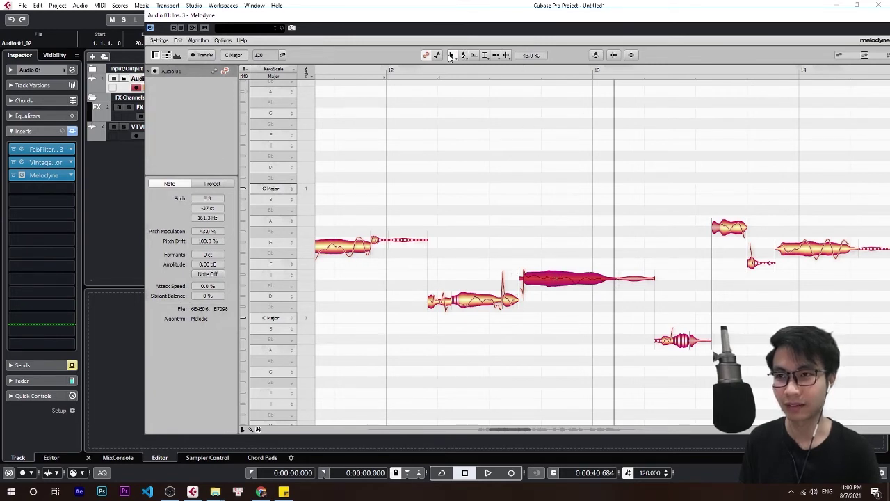
pyautogui.click(450, 56)
pyautogui.moveTo(562, 282); pyautogui.dragTo(562, 278)
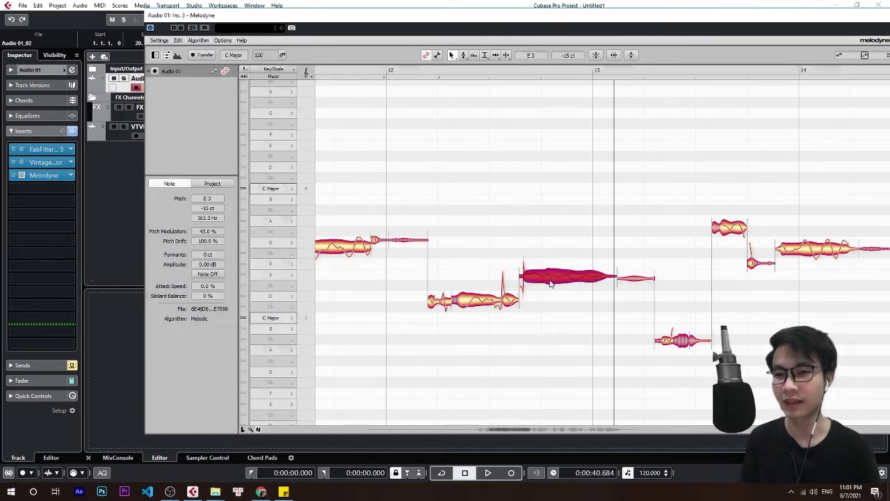
pyautogui.moveTo(516, 429); pyautogui.dragTo(531, 431)
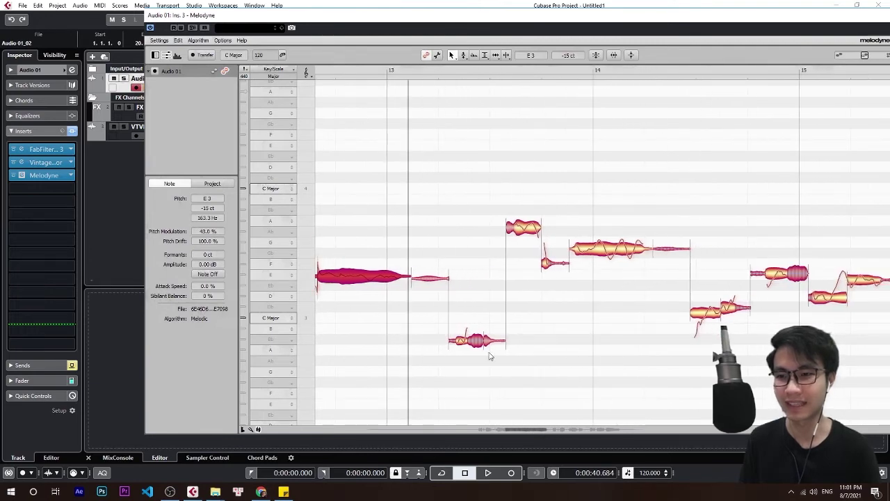
pyautogui.moveTo(525, 429)
pyautogui.mouseDown()
pyautogui.moveTo(538, 429)
pyautogui.moveTo(520, 429)
pyautogui.mouseUp()
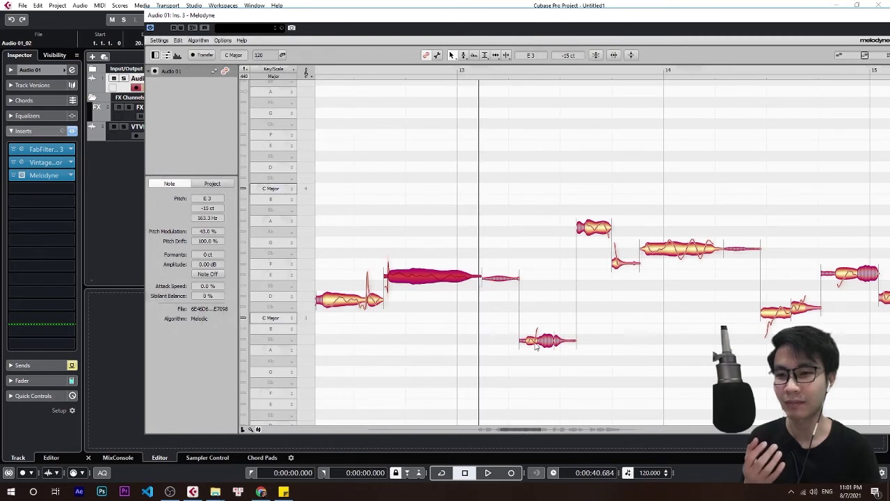
pyautogui.hscroll(-5, 546, 340)
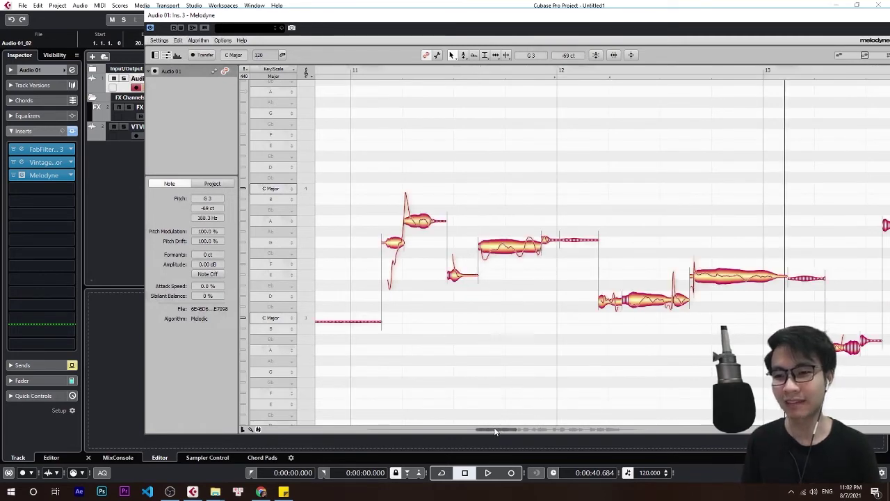
pyautogui.moveTo(496, 432); pyautogui.dragTo(504, 435)
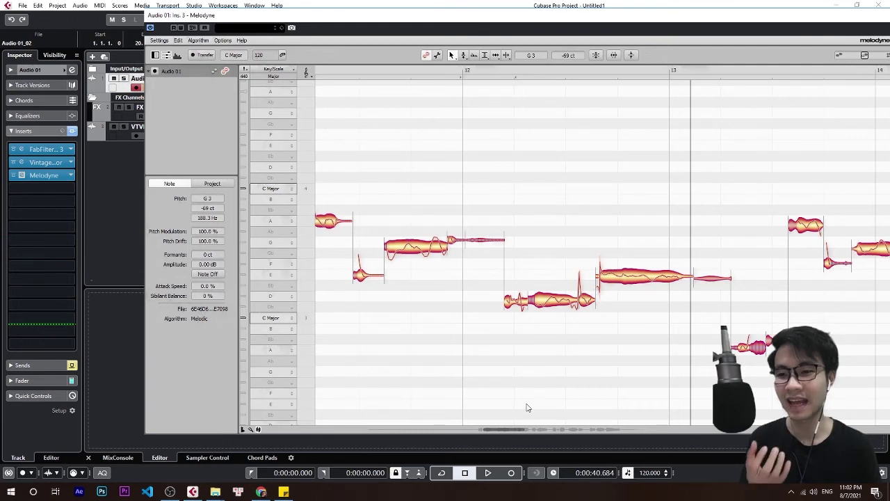
pyautogui.moveTo(508, 428); pyautogui.dragTo(557, 407)
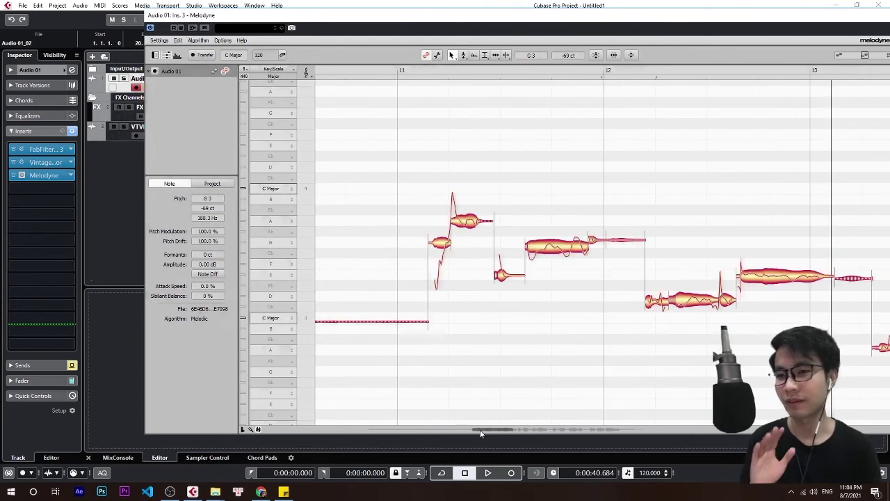
pyautogui.moveTo(480, 433); pyautogui.dragTo(550, 429)
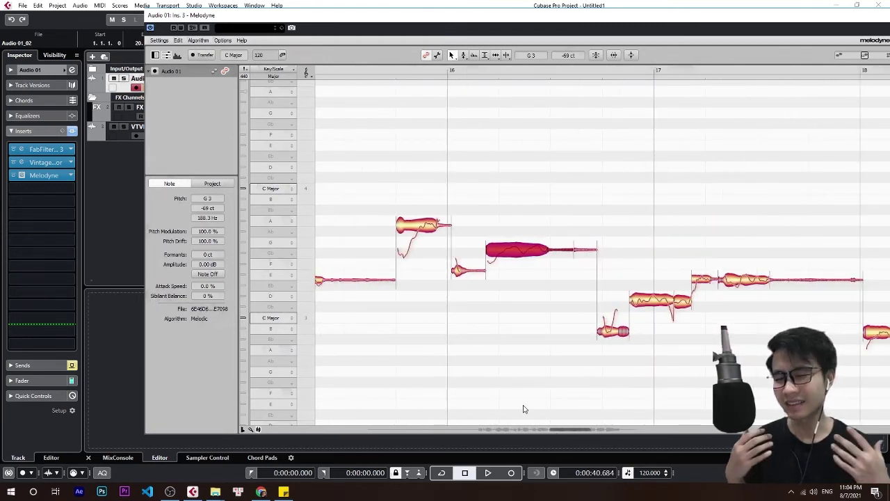